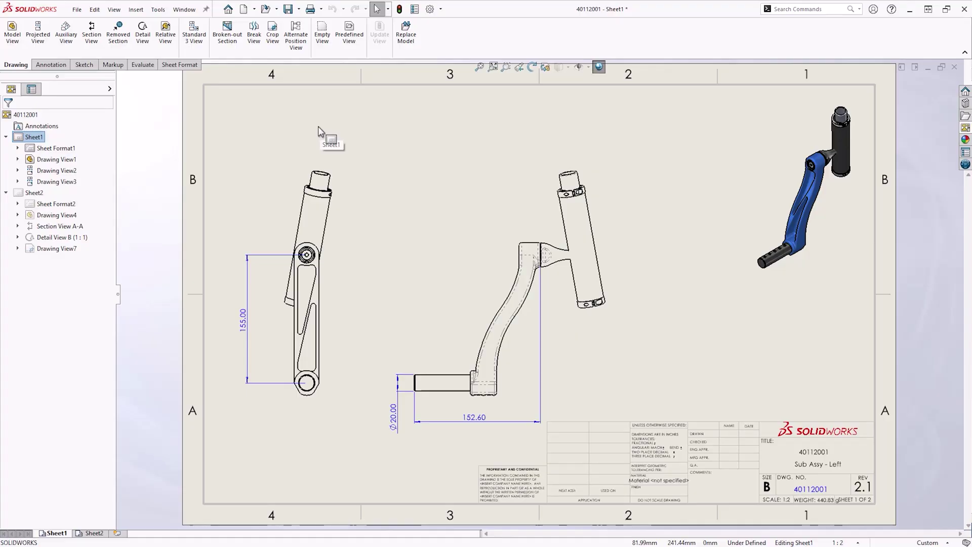
# Switch the CommandManager to the Evaluate tab for drawing 40112001
pyautogui.click(142, 65)
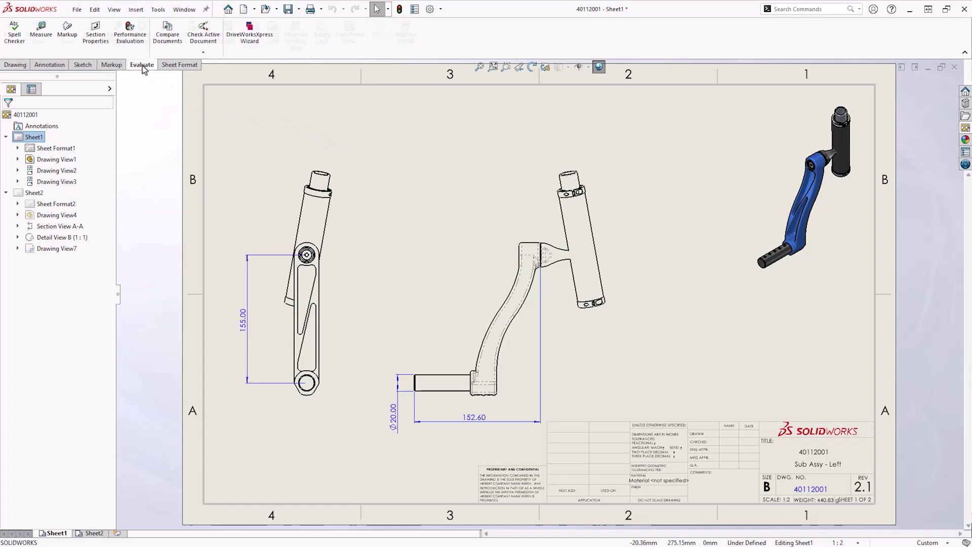
# Run Performance Evaluation and view drawing statistics: 2 sheets, 7 views, 3 dimensions
pyautogui.click(130, 37)
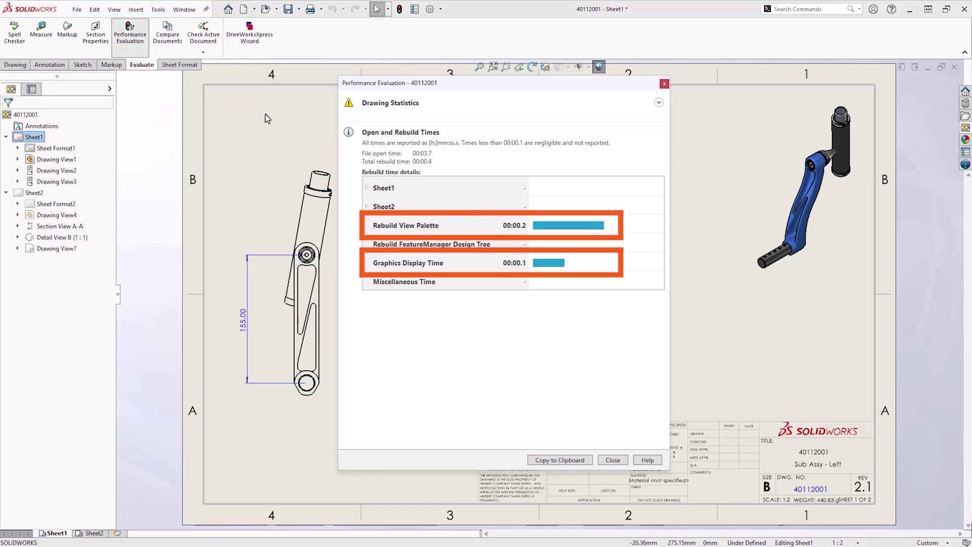
pyautogui.click(659, 103)
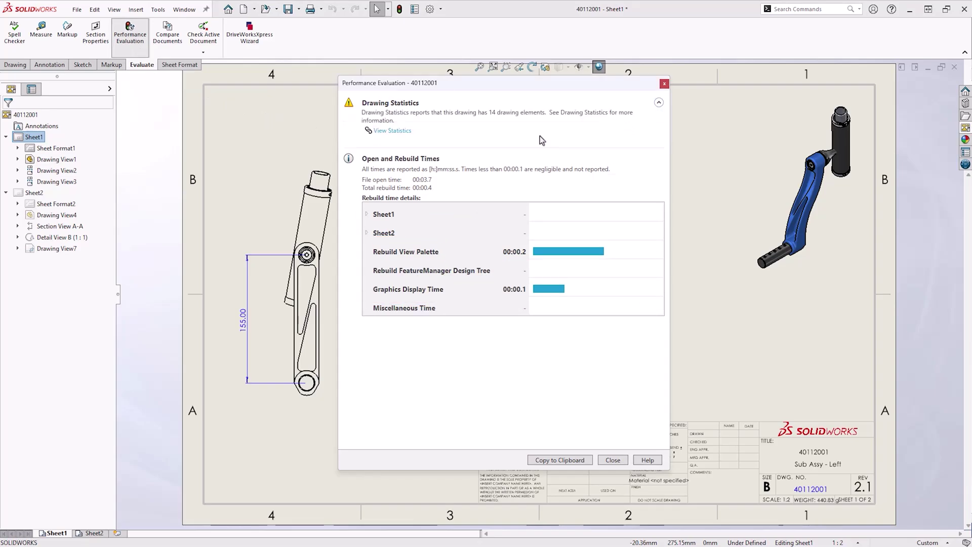
pyautogui.click(393, 132)
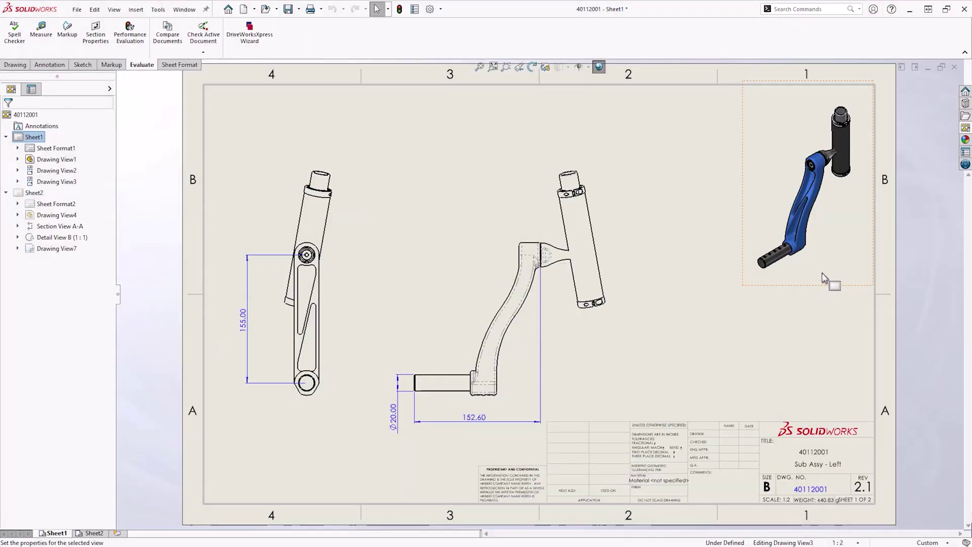
# Display the isometric Drawing View3 as Shaded without edges
pyautogui.click(823, 277)
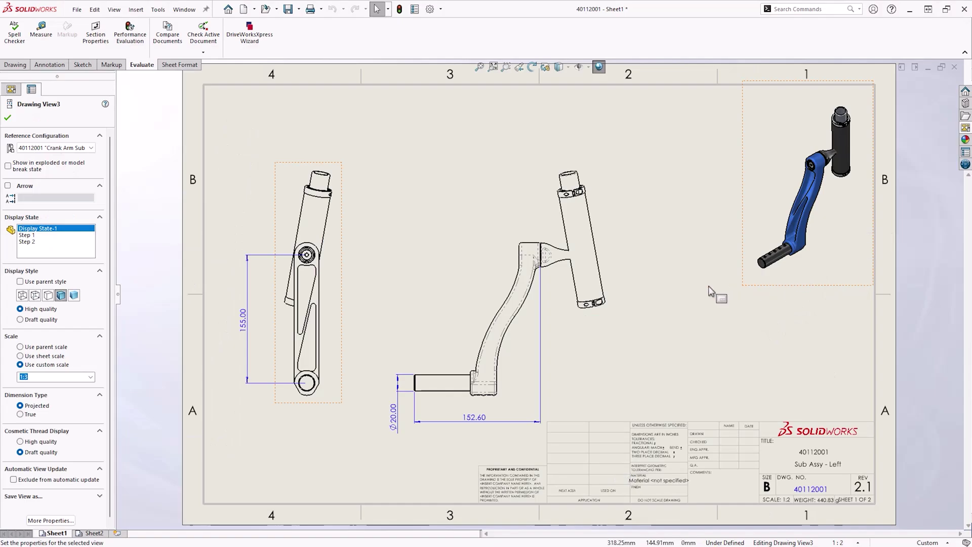
pyautogui.click(74, 295)
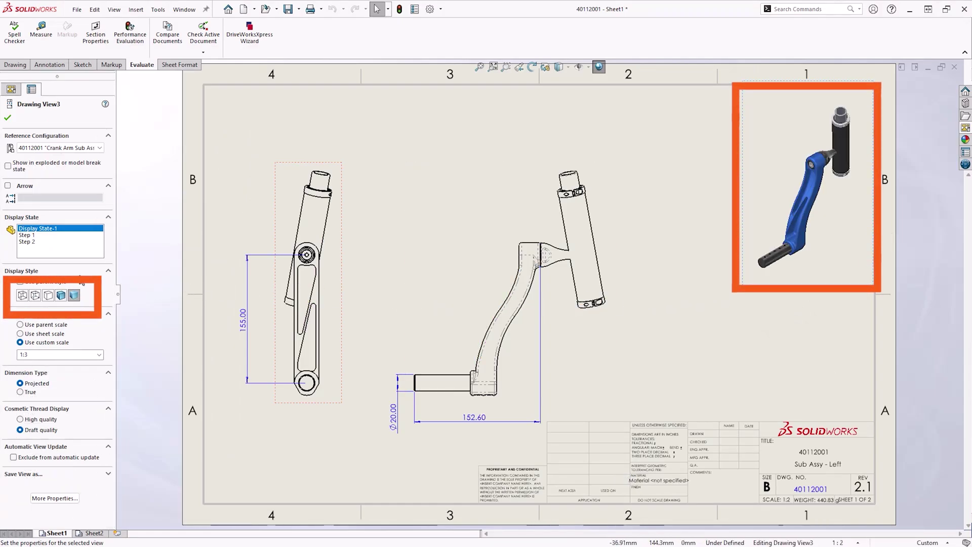
pyautogui.click(9, 119)
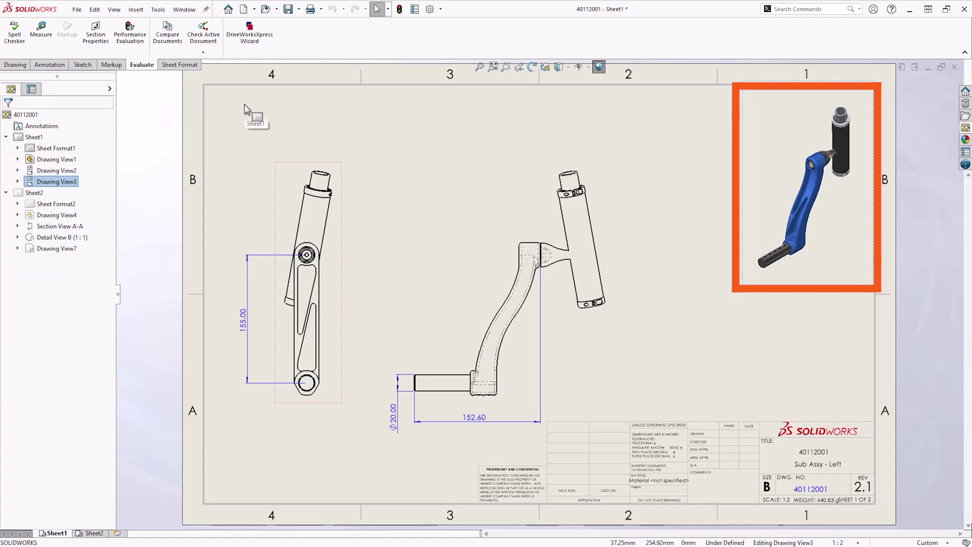
# Set Drawing View1 and Drawing View2 to Draft quality display
pyautogui.click(296, 185)
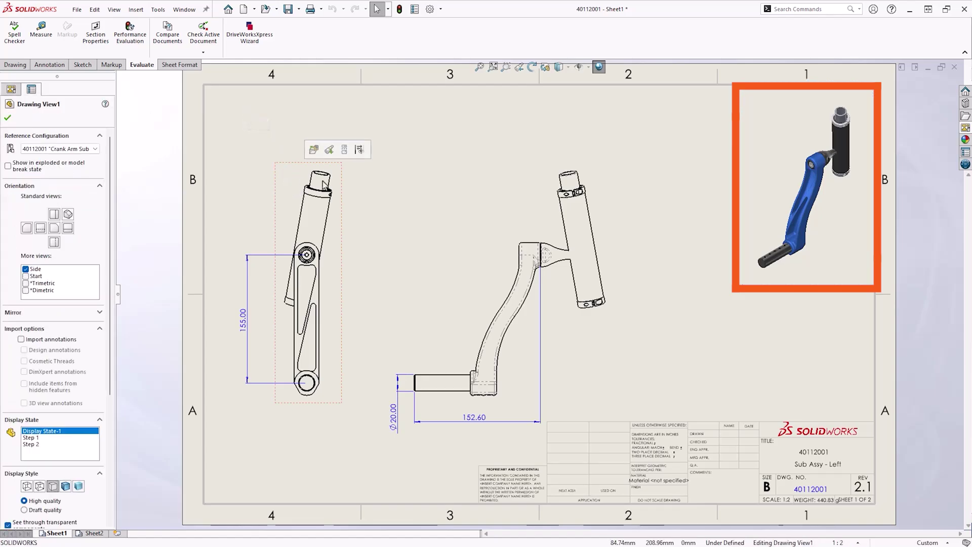
pyautogui.keyDown('ctrl'); pyautogui.click(505, 199); pyautogui.keyUp('ctrl')
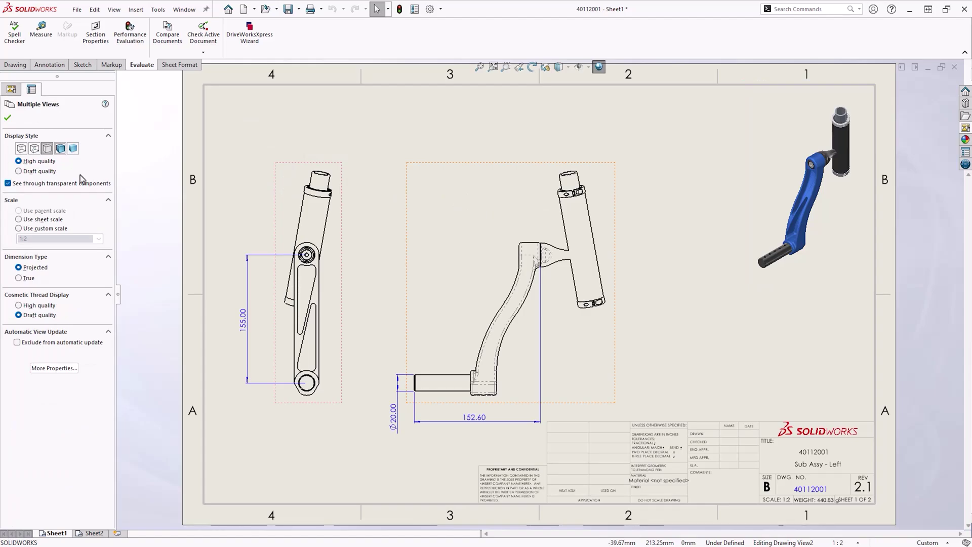
pyautogui.click(36, 172)
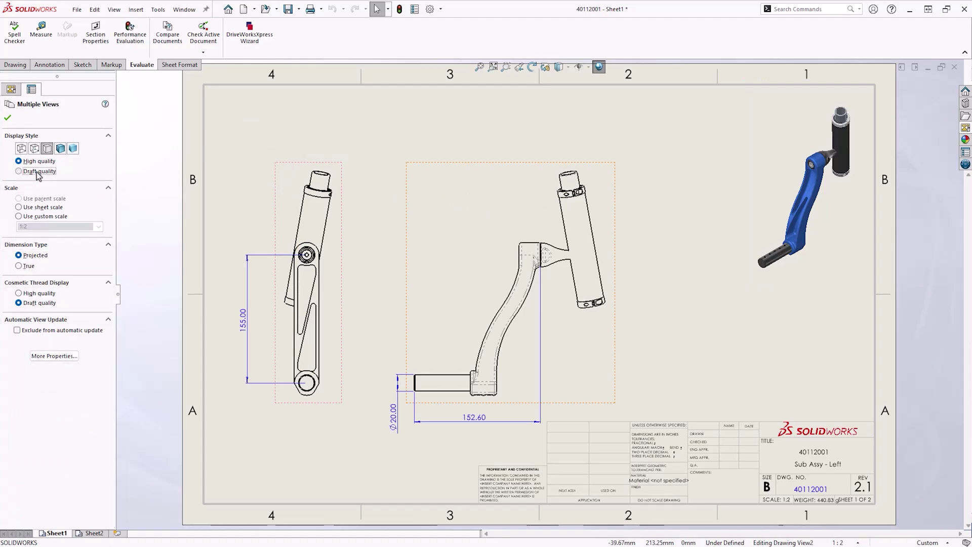
pyautogui.click(8, 118)
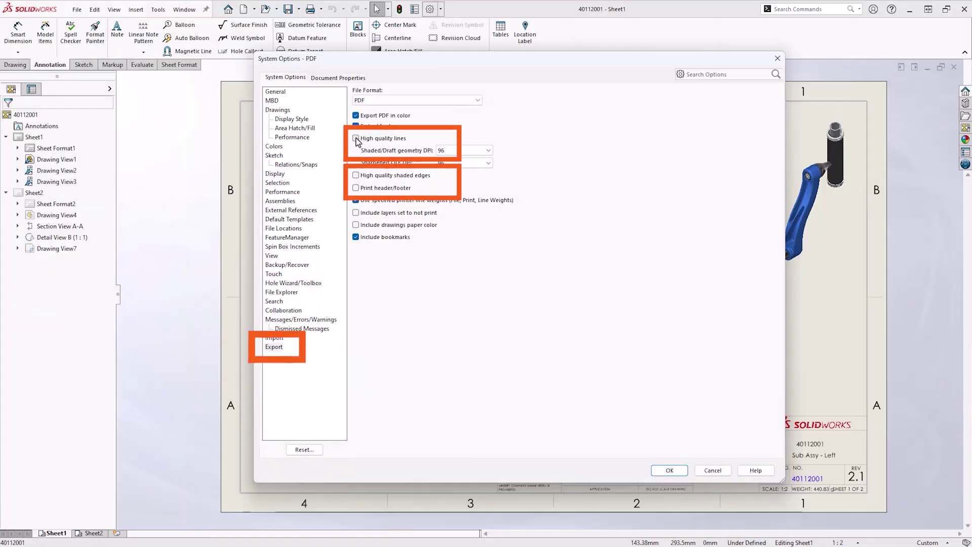
# Enable High quality lines and High quality shaded edges for PDF export, then show the View Palette
pyautogui.click(356, 139)
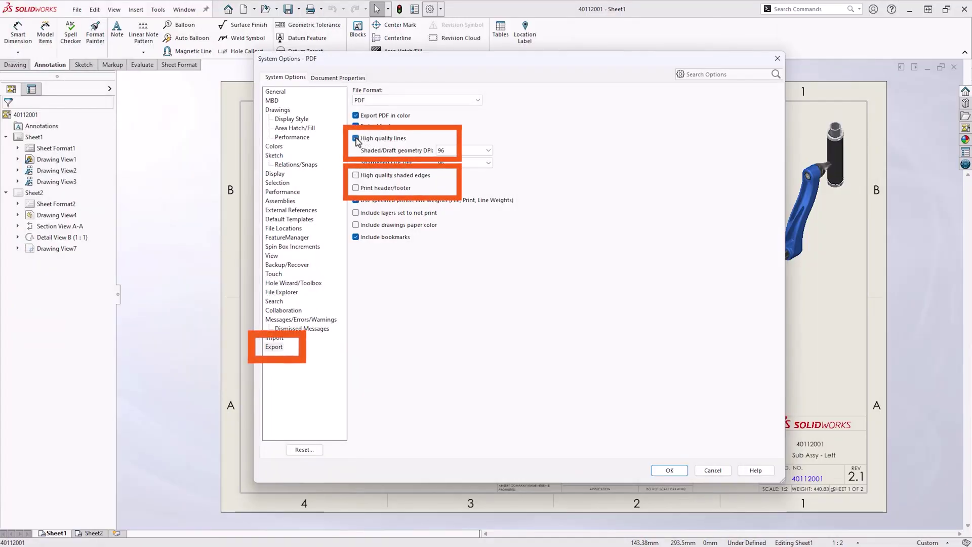
pyautogui.click(356, 175)
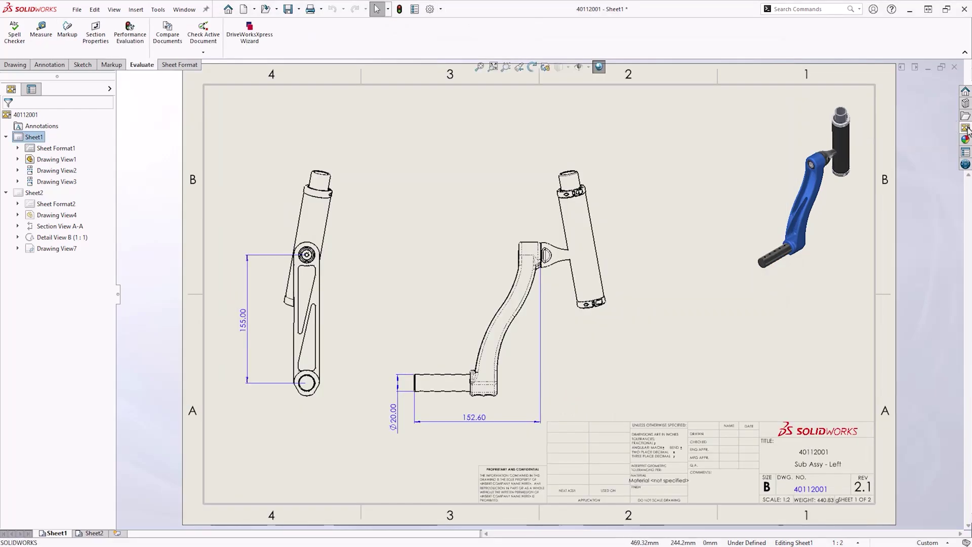
pyautogui.click(965, 130)
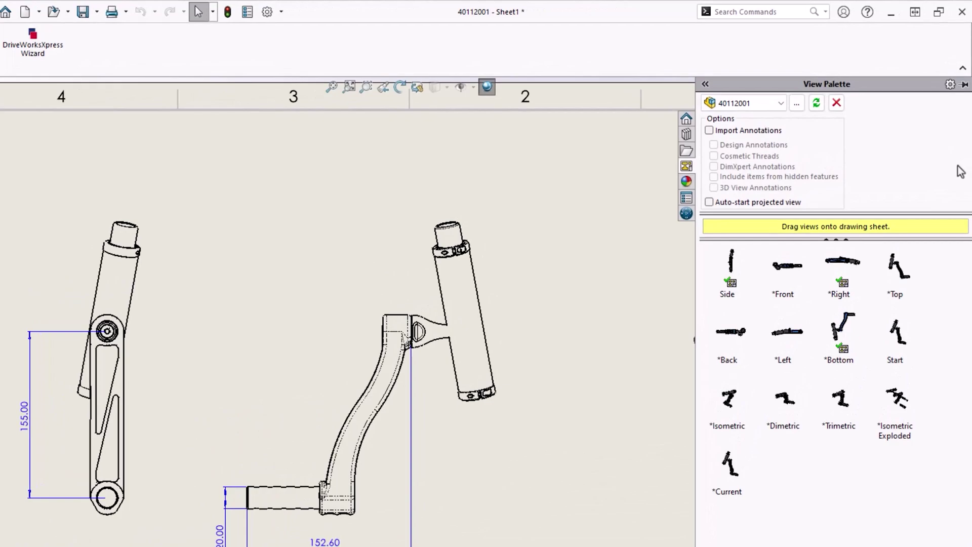
# Clear all of 40112001's views from the View Palette with Clear All
pyautogui.click(836, 103)
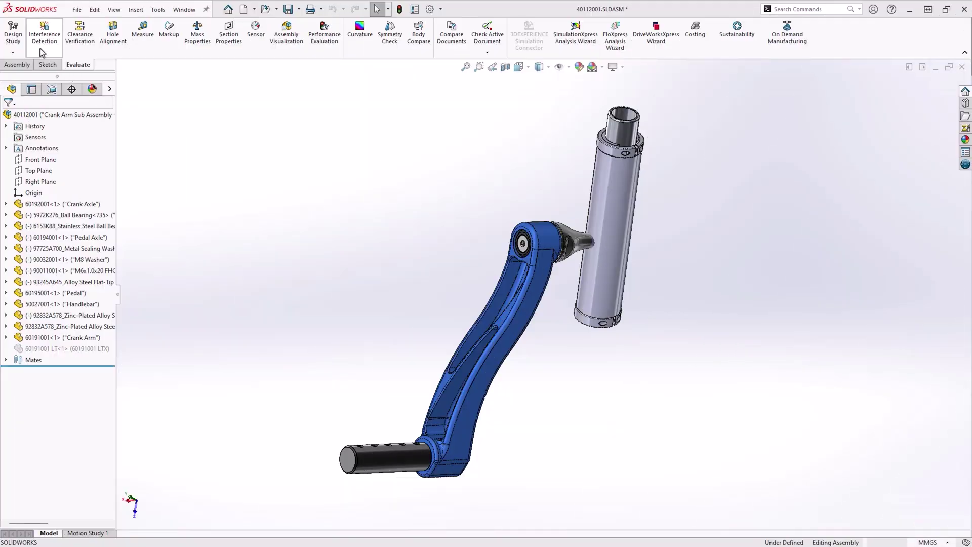
# Run Interference Detection on the crank arm assembly, review the interferences, and close
pyautogui.click(41, 48)
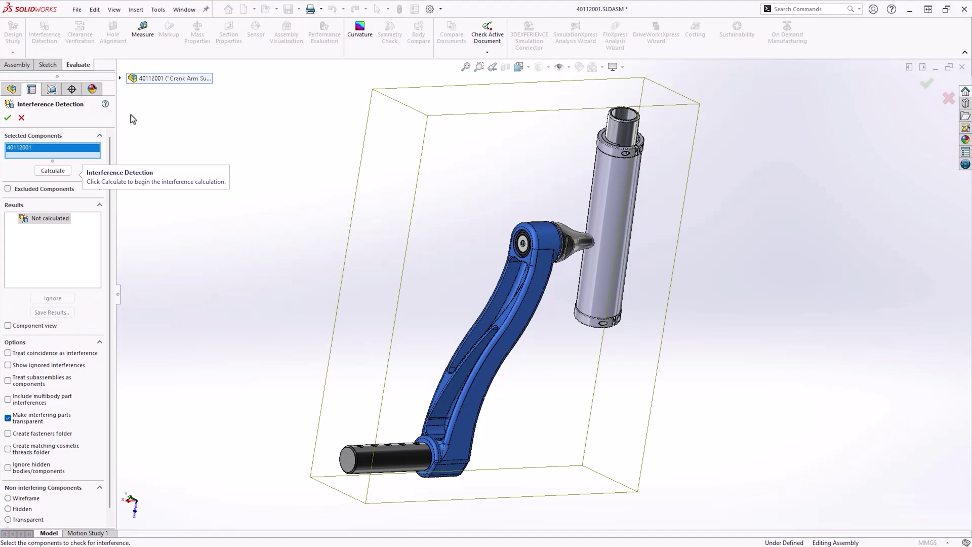
pyautogui.click(60, 173)
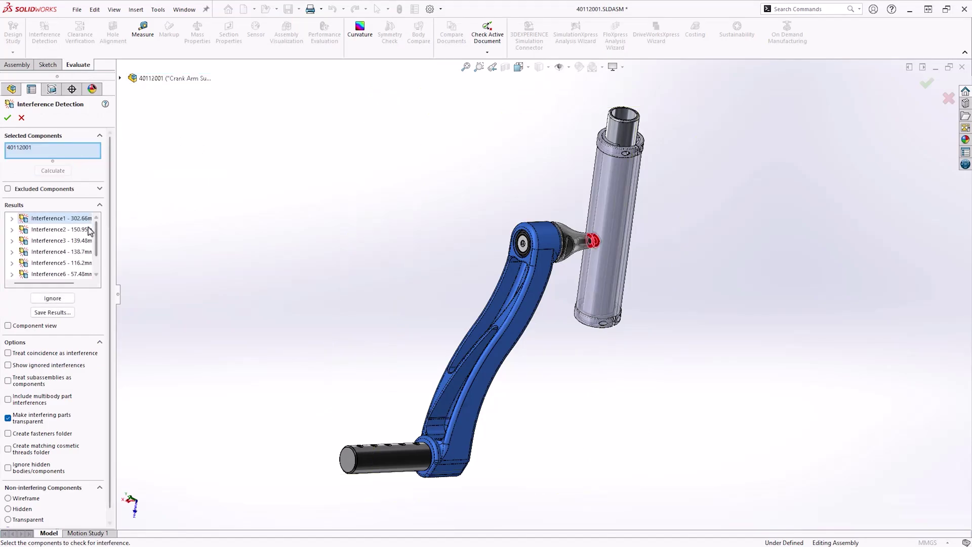
pyautogui.click(79, 230)
pyautogui.click(76, 241)
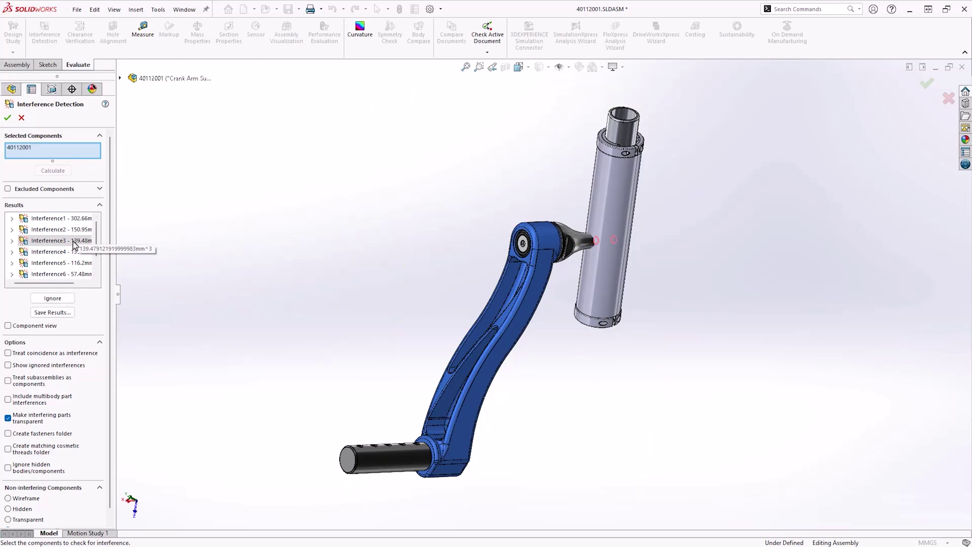
pyautogui.click(72, 253)
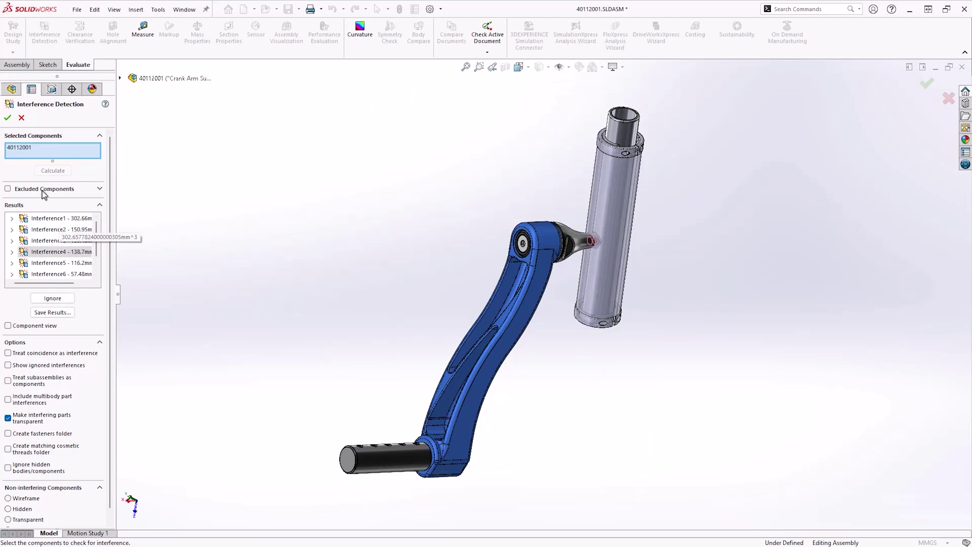
pyautogui.click(7, 118)
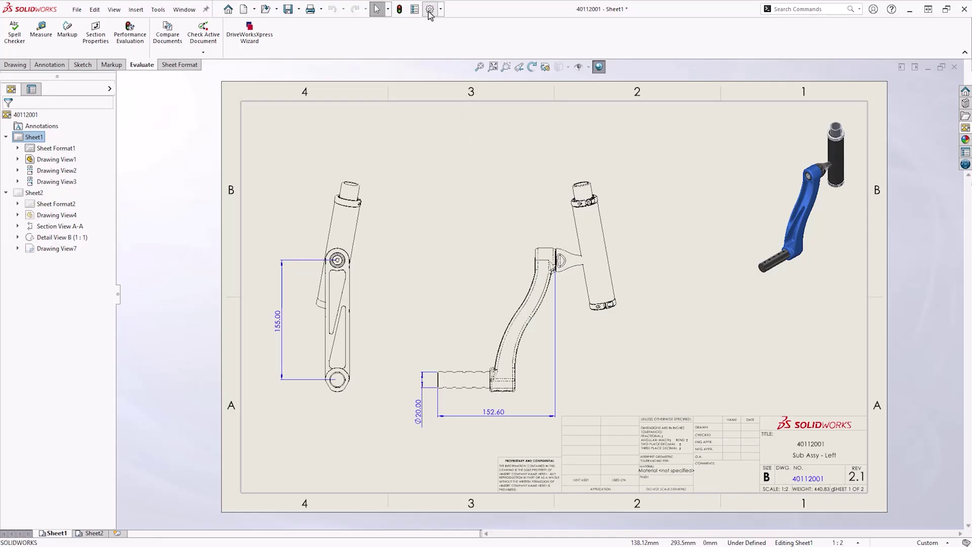
# In Drawings options, turn off Automatically populate View Palette with views
pyautogui.click(430, 9)
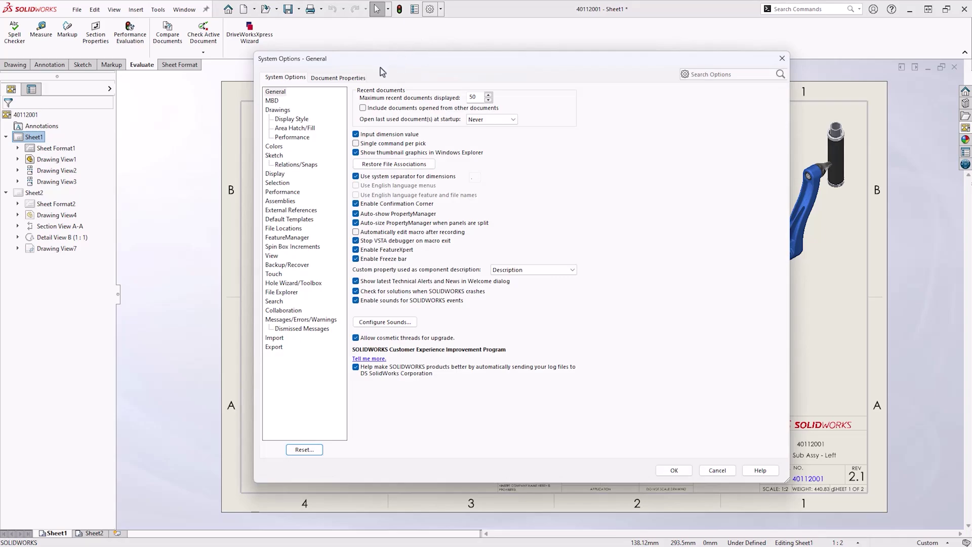
pyautogui.click(285, 111)
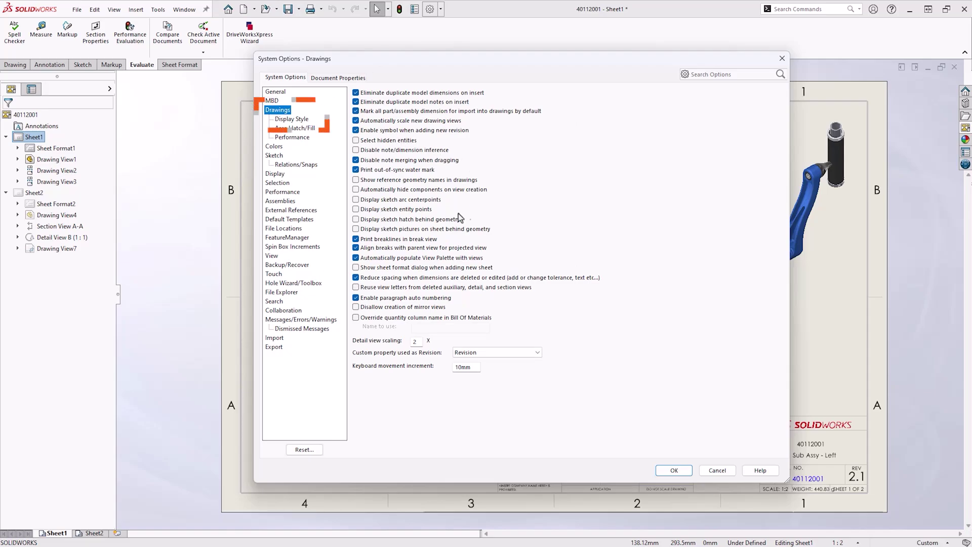
pyautogui.click(355, 258)
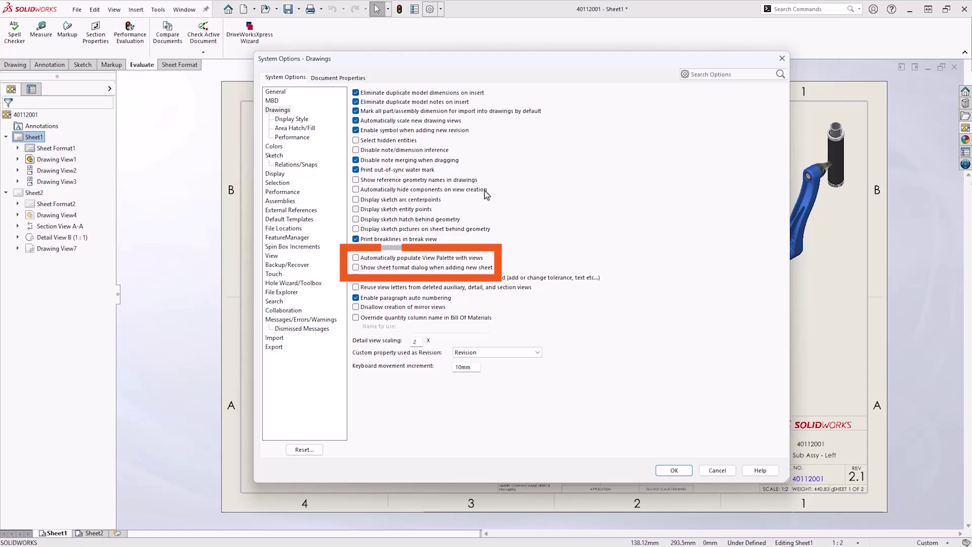
pyautogui.click(299, 120)
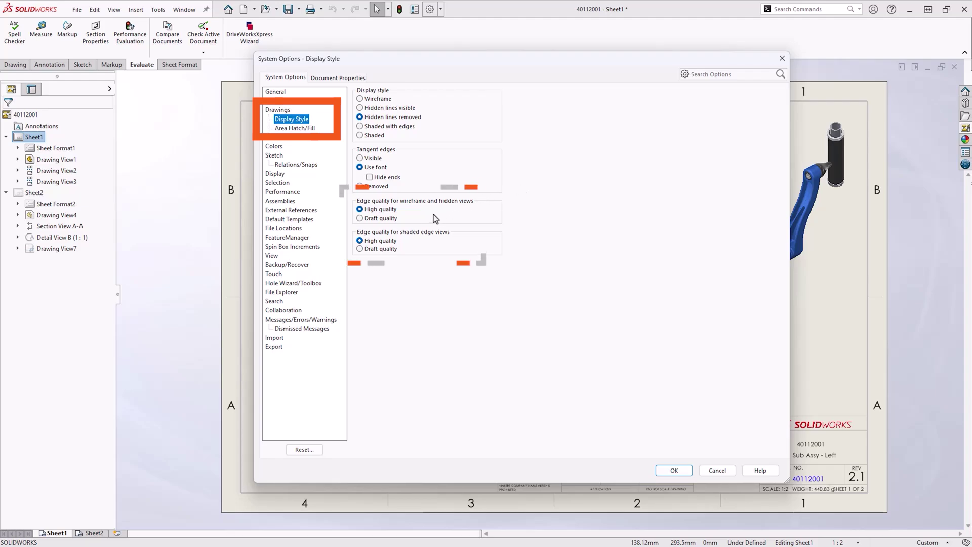
# Set both wireframe/hidden and shaded edge quality to Draft quality
pyautogui.click(362, 218)
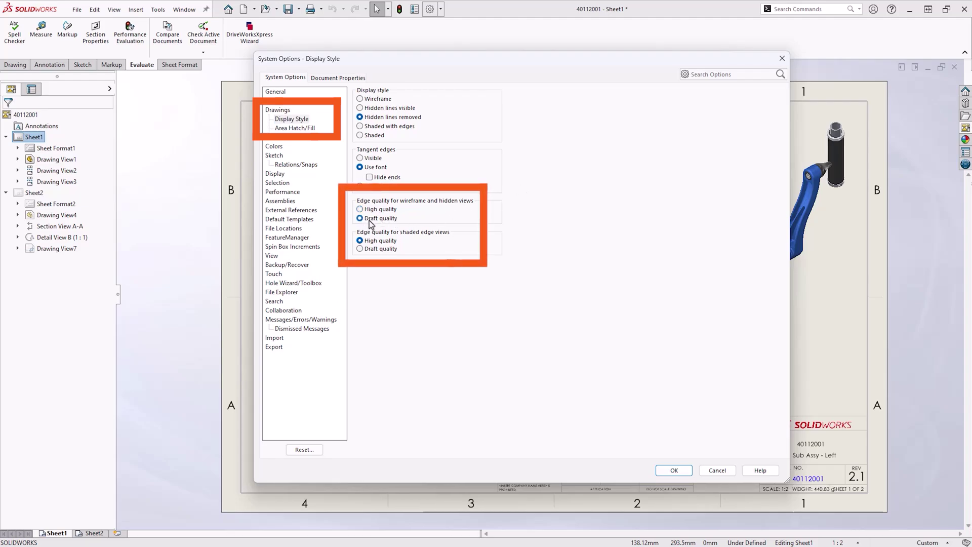
pyautogui.click(360, 249)
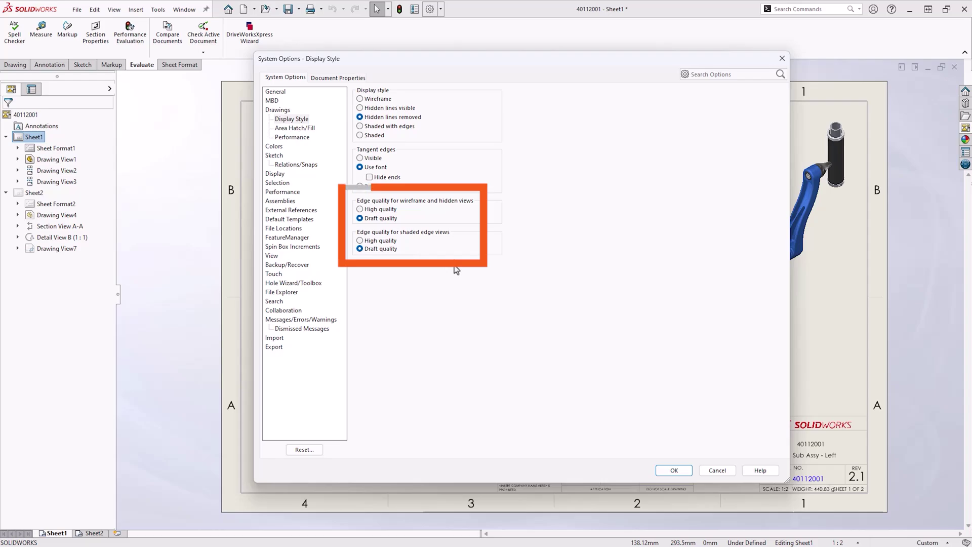
pyautogui.click(306, 138)
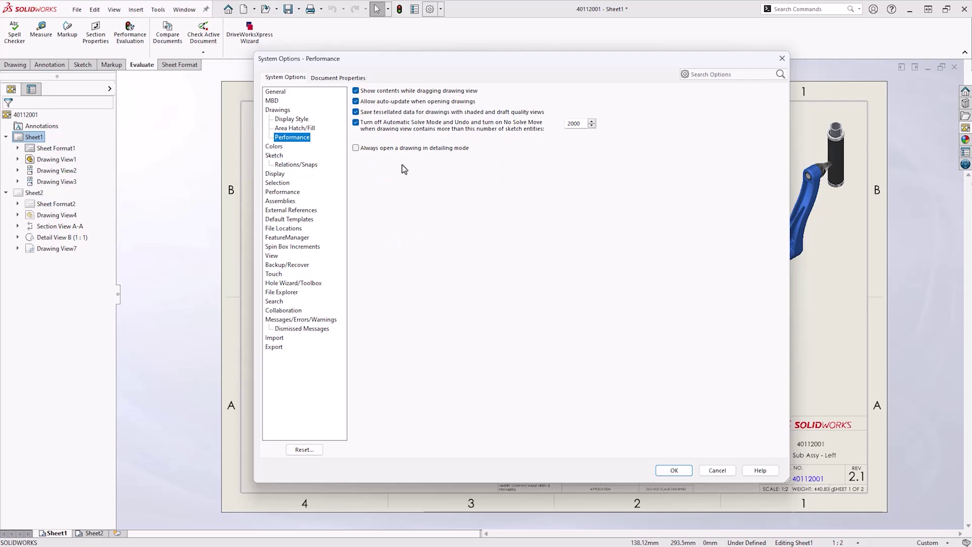
# Set assemblies to Automatically optimize resolved mode in Performance options
pyautogui.click(355, 92)
pyautogui.click(295, 193)
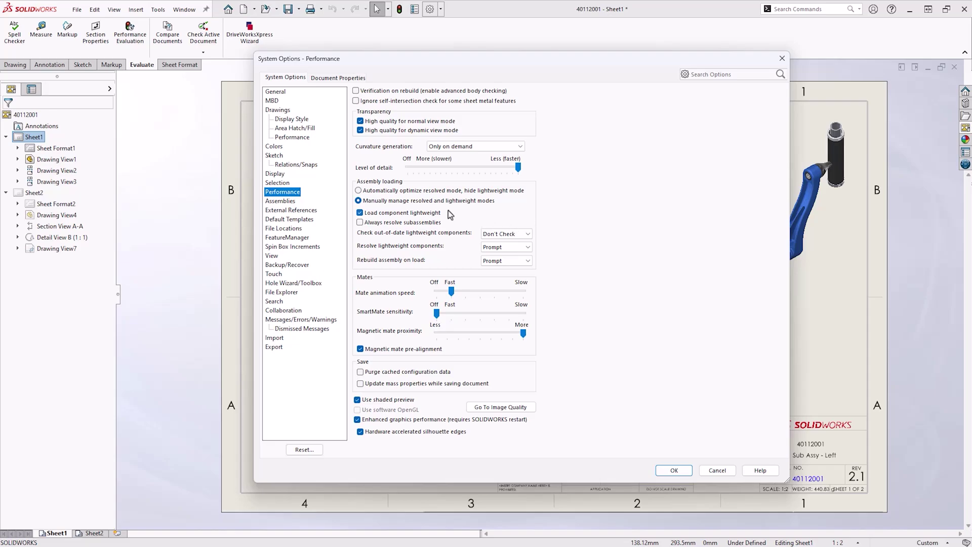
pyautogui.click(359, 190)
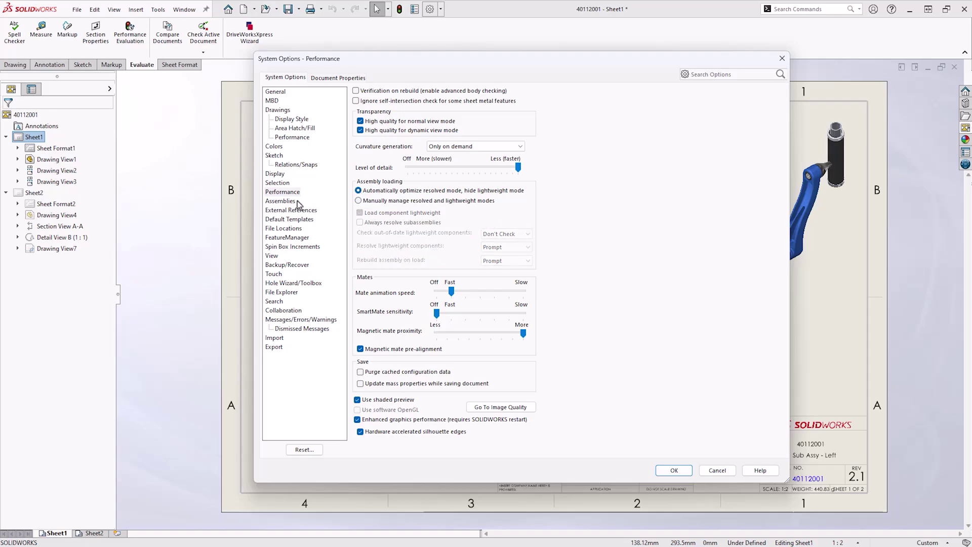
pyautogui.click(280, 201)
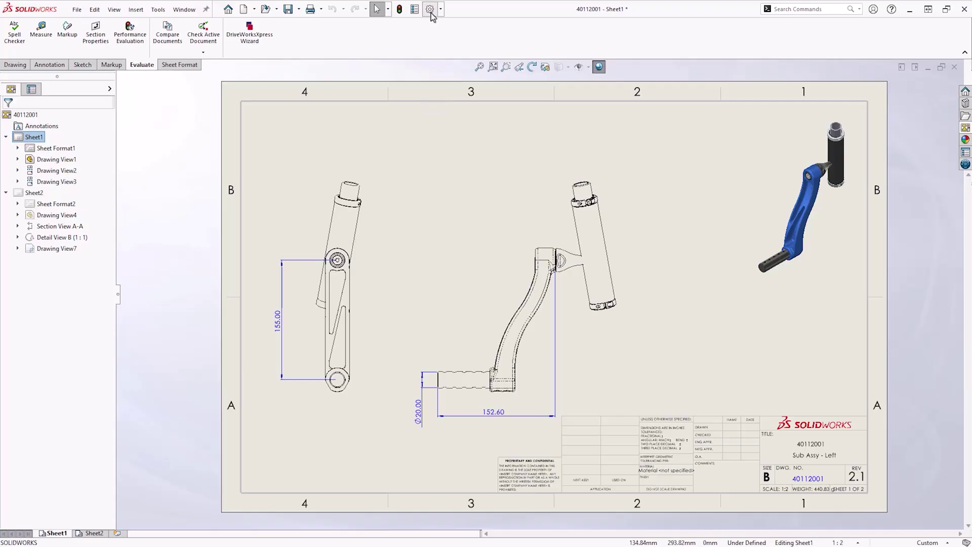
pyautogui.click(429, 8)
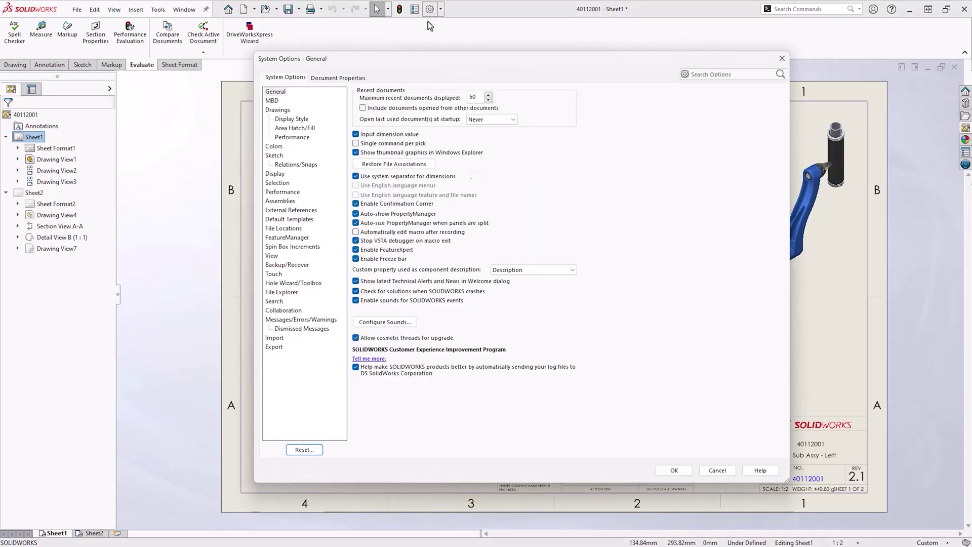
# In Document Properties > Image Quality, drag shaded/draft and wireframe resolutions to the lowest setting
pyautogui.click(339, 78)
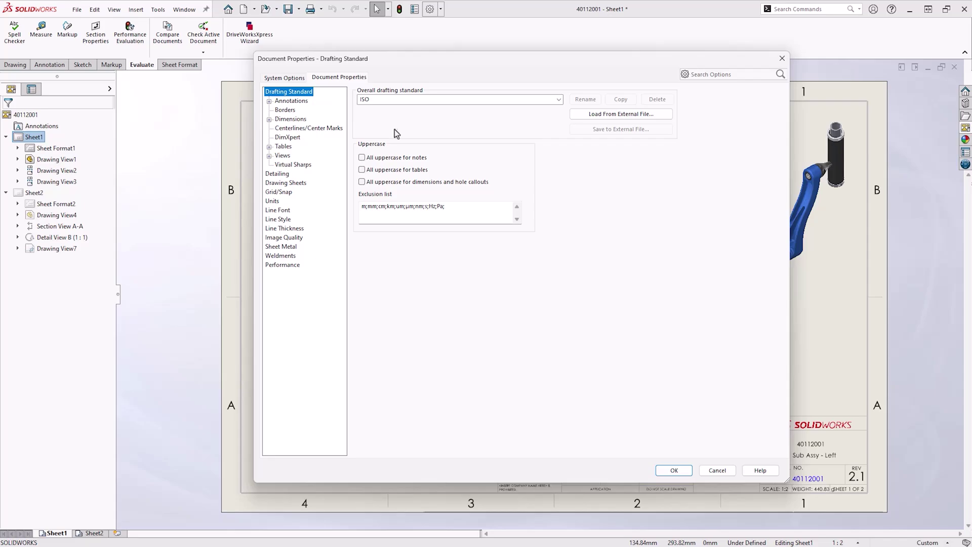
pyautogui.click(298, 240)
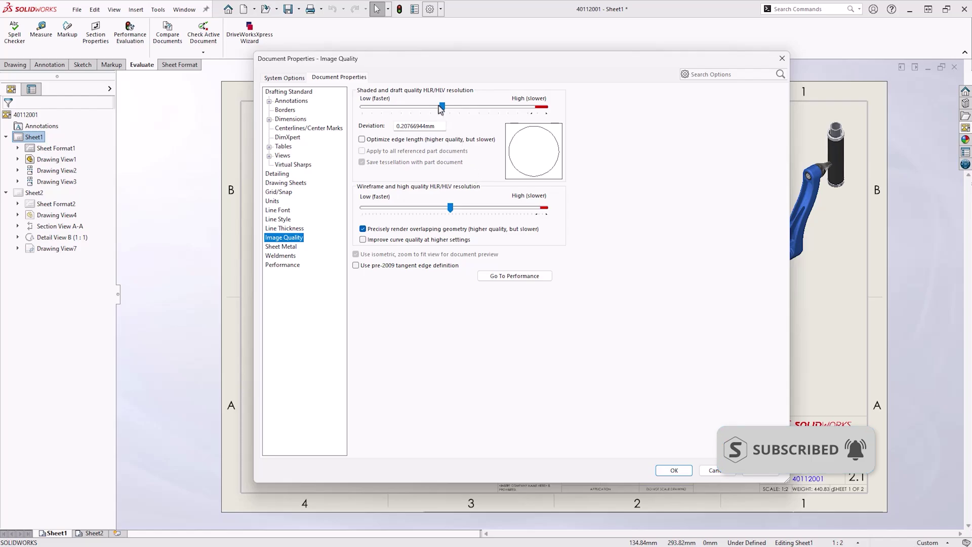
pyautogui.moveTo(442, 108); pyautogui.dragTo(366, 114)
pyautogui.moveTo(450, 207); pyautogui.dragTo(363, 212)
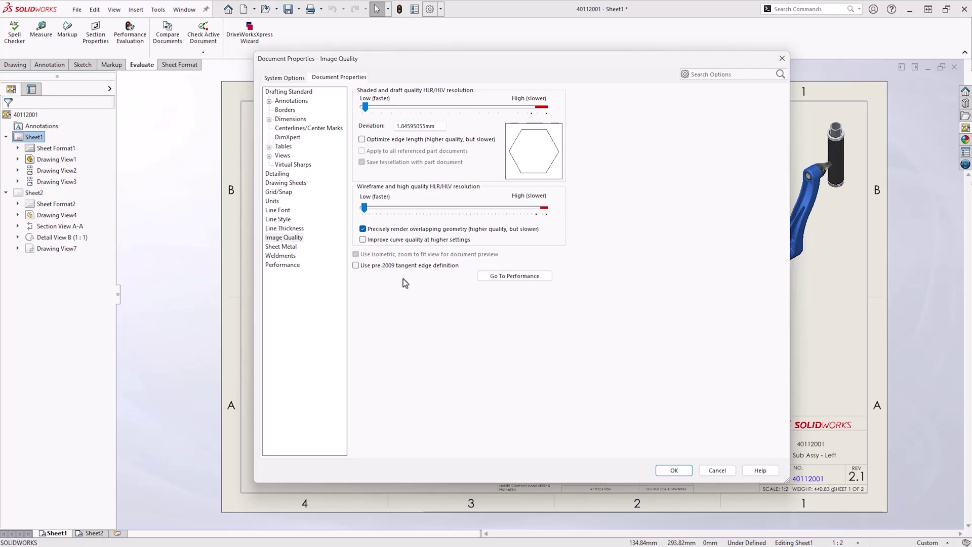
pyautogui.click(297, 266)
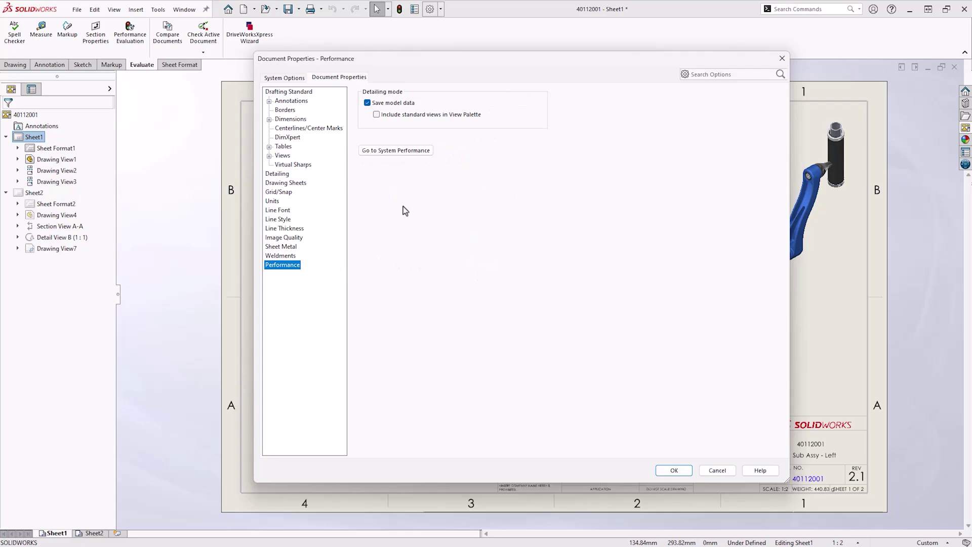
# Uncheck 'Save model data' under Document Properties > Performance and confirm with OK
pyautogui.click(367, 103)
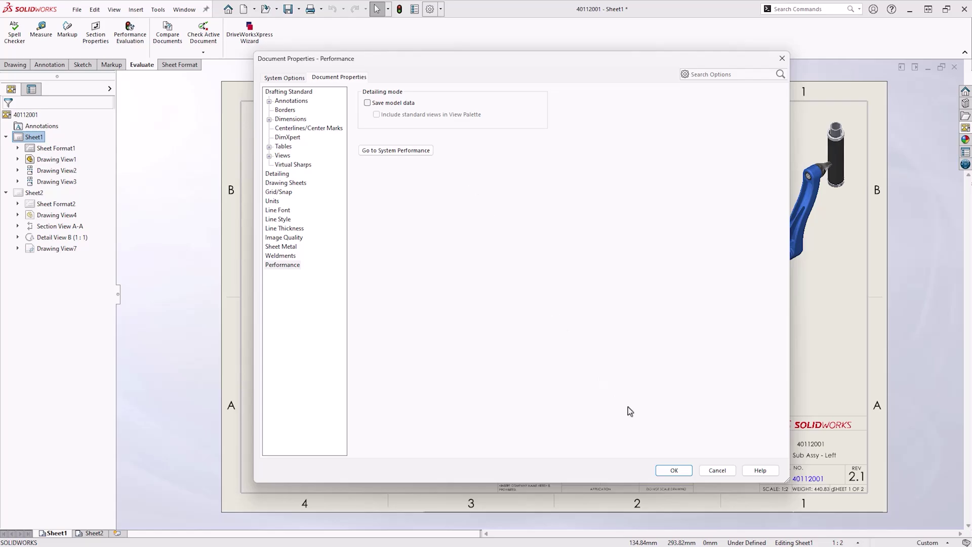
pyautogui.click(673, 470)
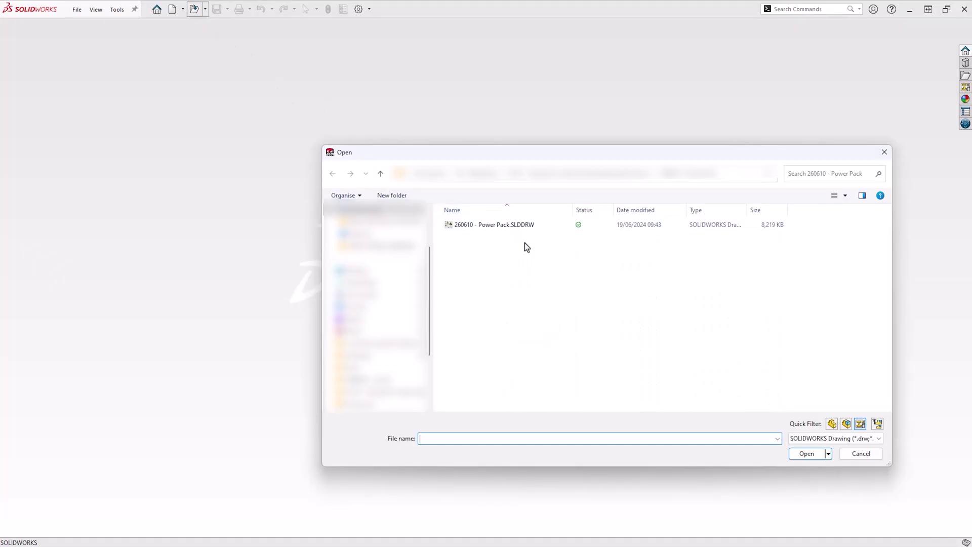
# Open 260610 - Power Pack.SLDDRW with the Mode set to Lightweight
pyautogui.click(521, 227)
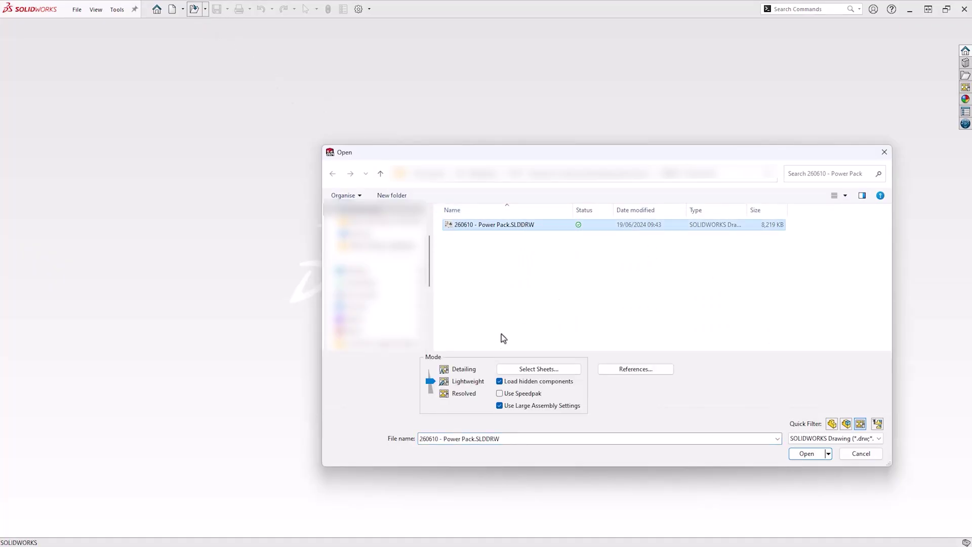
pyautogui.click(431, 394)
pyautogui.click(807, 454)
pyautogui.click(802, 455)
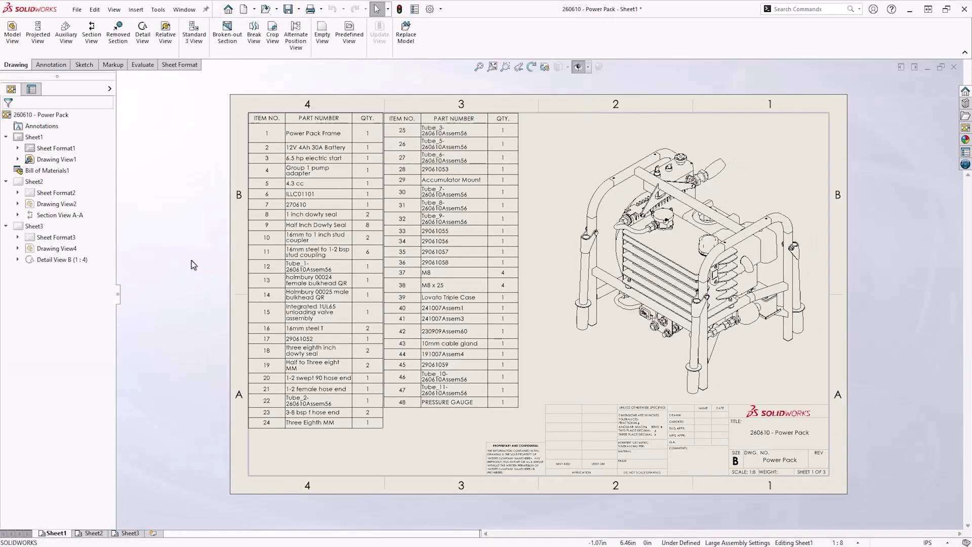
# Resolve Drawing View1's lightweight model, then reopen the Power Pack drawing in Detailing mode
pyautogui.click(67, 160)
pyautogui.rightClick(67, 161)
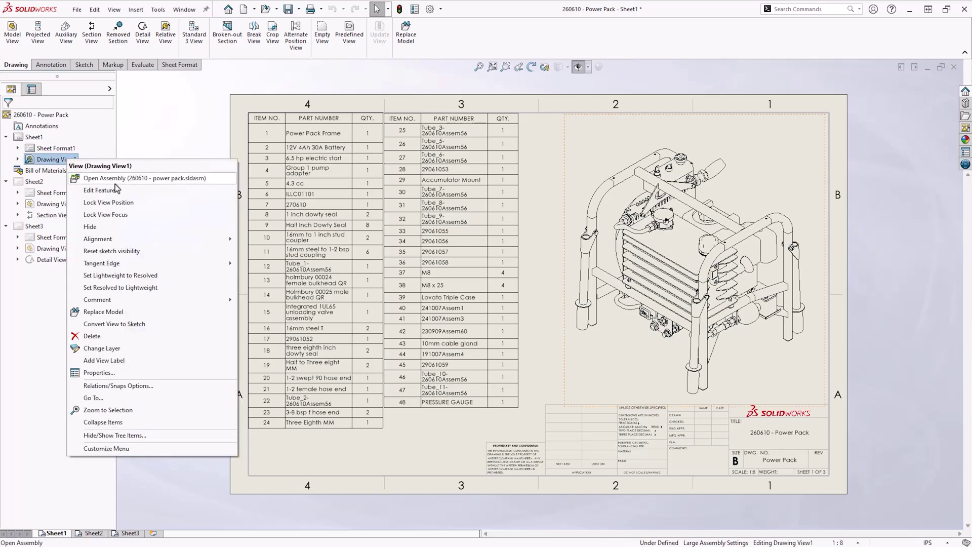
pyautogui.click(197, 276)
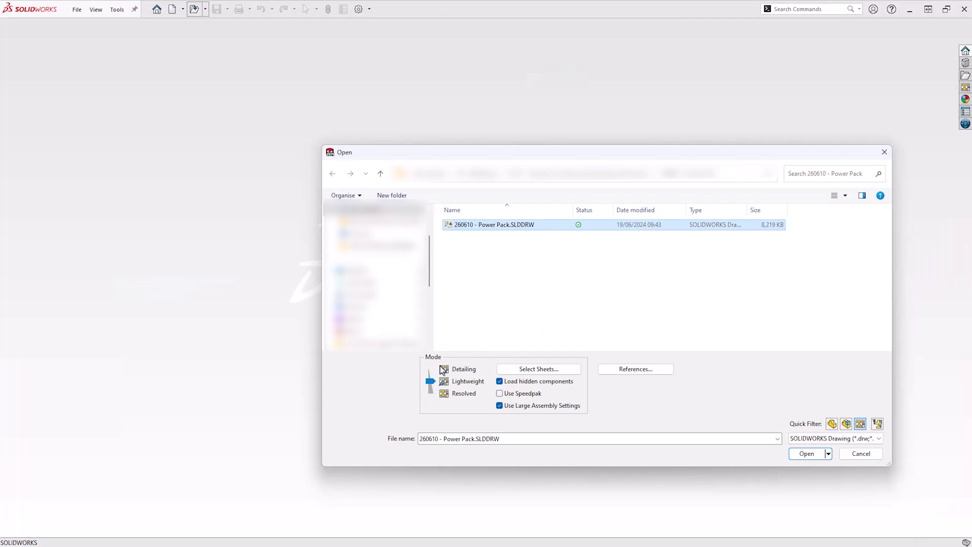
pyautogui.click(429, 370)
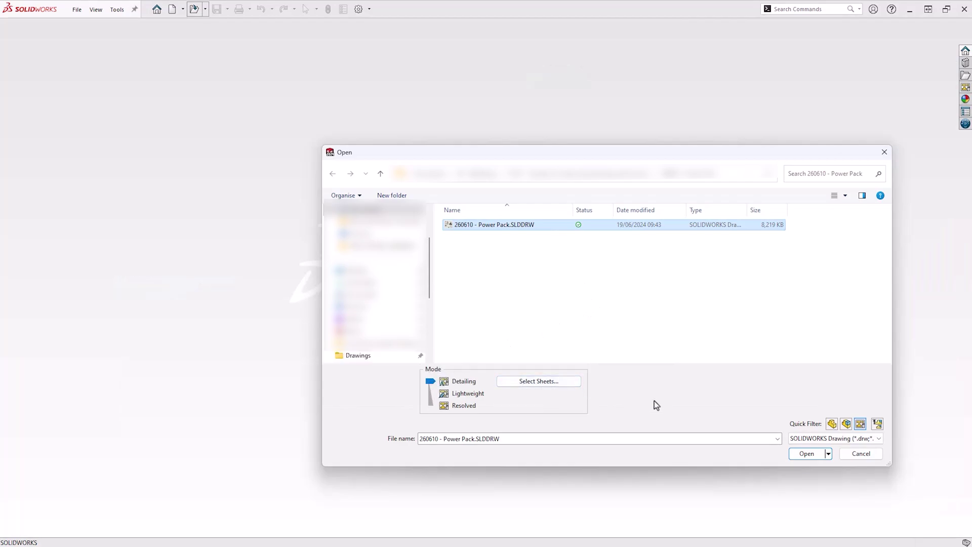
pyautogui.click(806, 454)
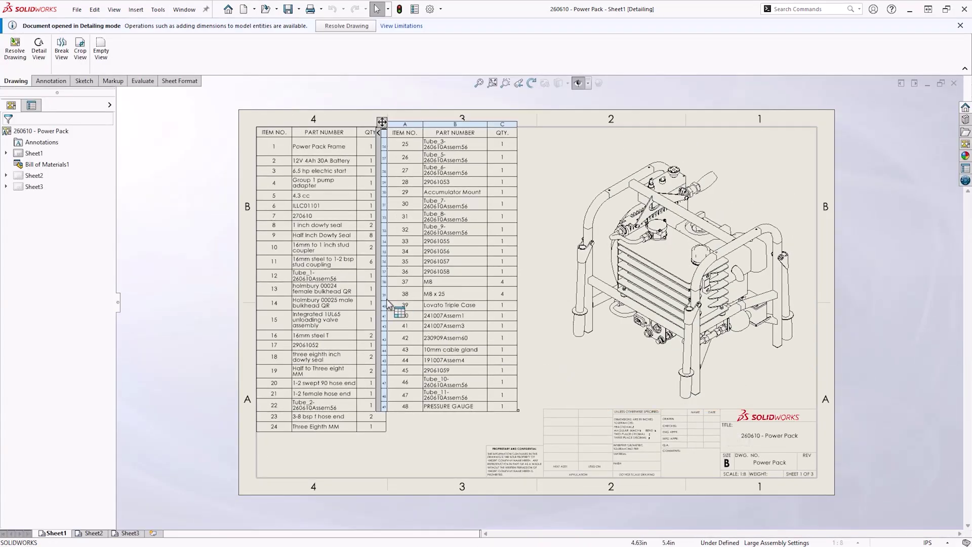
# Show the Annotation tools, review Detailing mode's limitations, and bring up Select Sheets for Power Pack
pyautogui.click(51, 81)
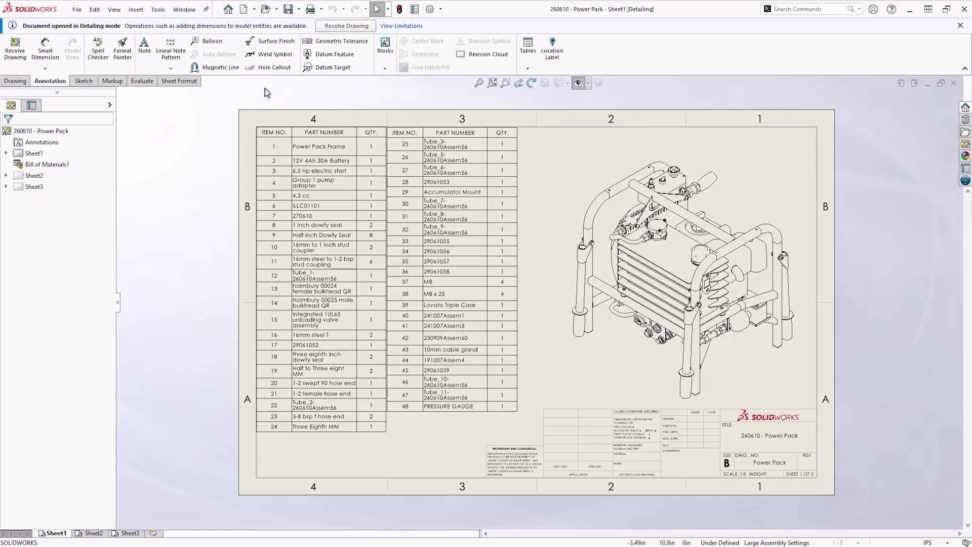
pyautogui.click(402, 26)
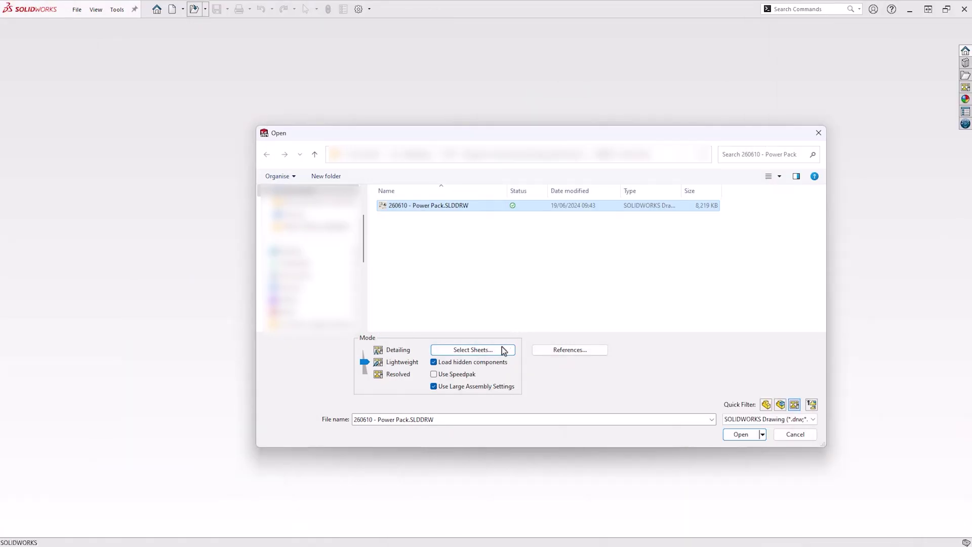
pyautogui.click(503, 350)
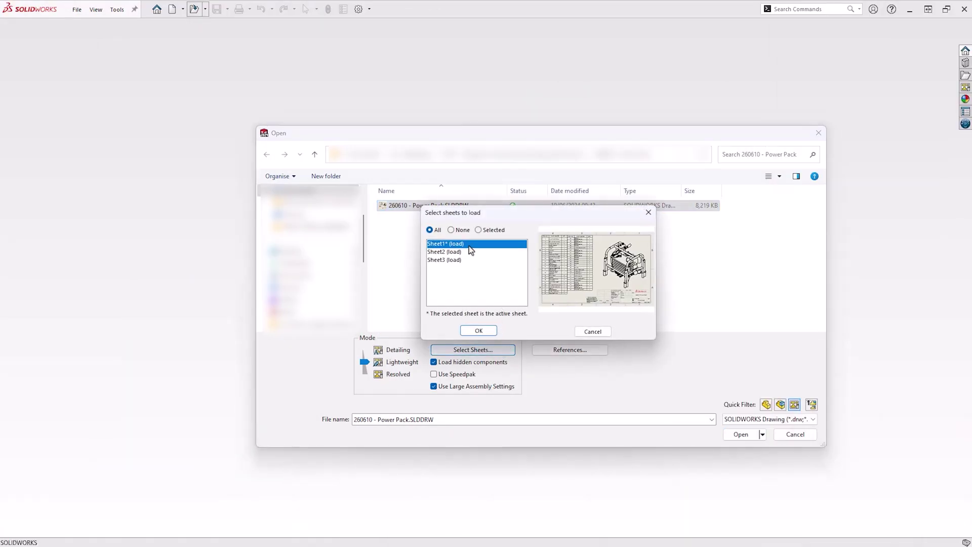
# Load only Sheet1, leaving Sheet2 and Sheet3 as quick view, and open the drawing
pyautogui.click(465, 252)
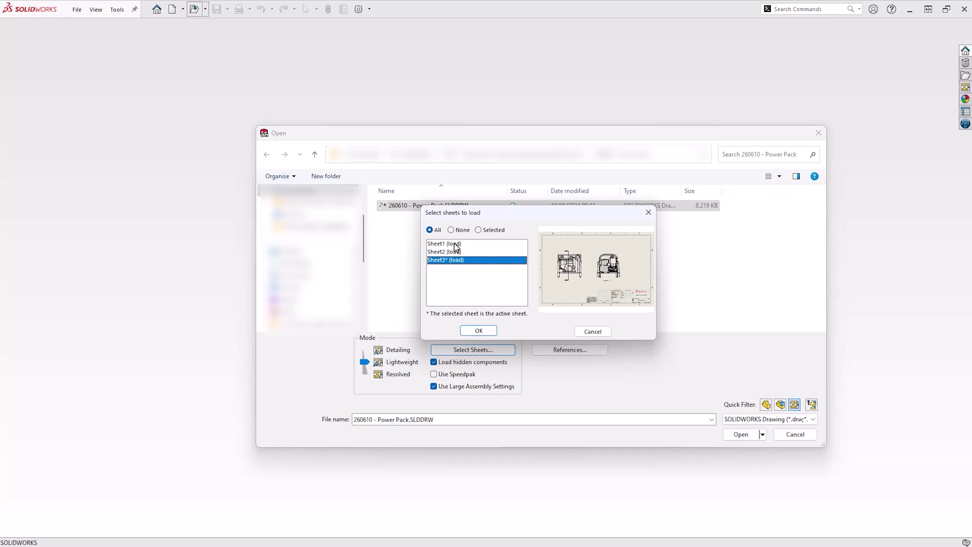
pyautogui.click(455, 244)
pyautogui.click(479, 229)
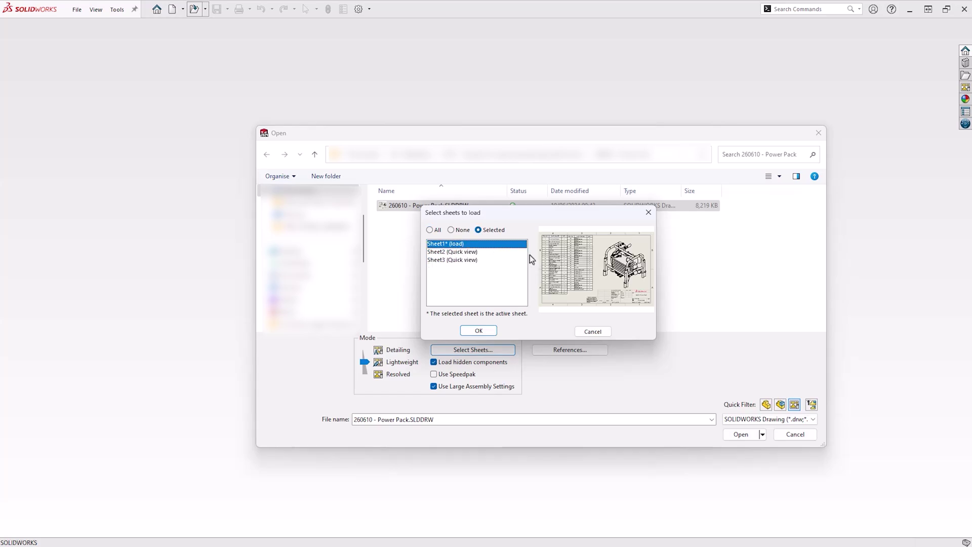
pyautogui.click(489, 331)
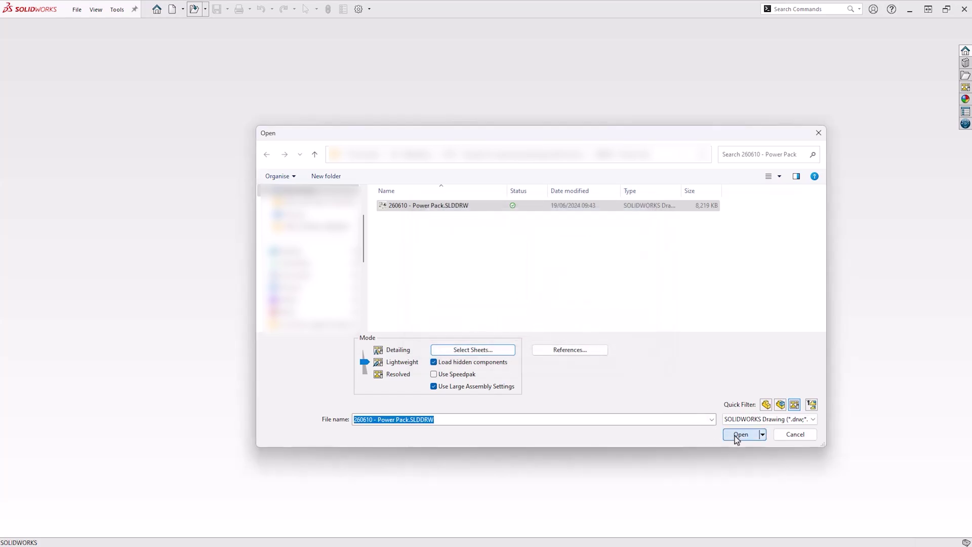
pyautogui.click(733, 434)
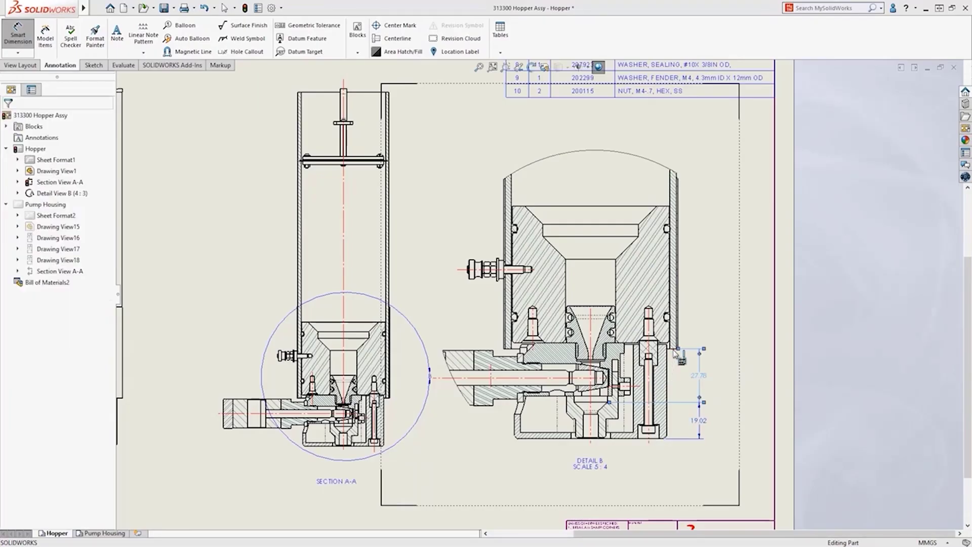
# Dimension Detail B with 27.78 and 22.23, then go to Windows Power Options
pyautogui.click(677, 348)
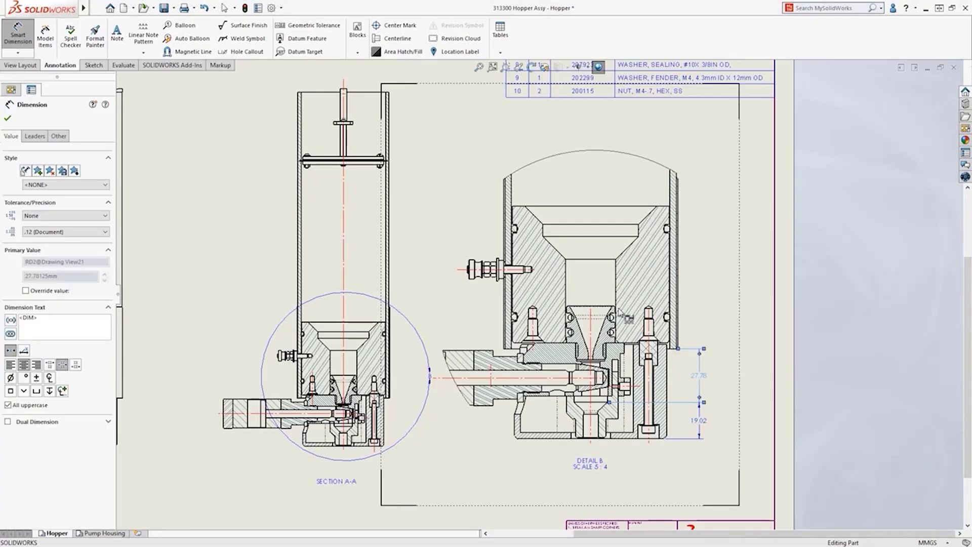
pyautogui.click(615, 306)
pyautogui.click(602, 273)
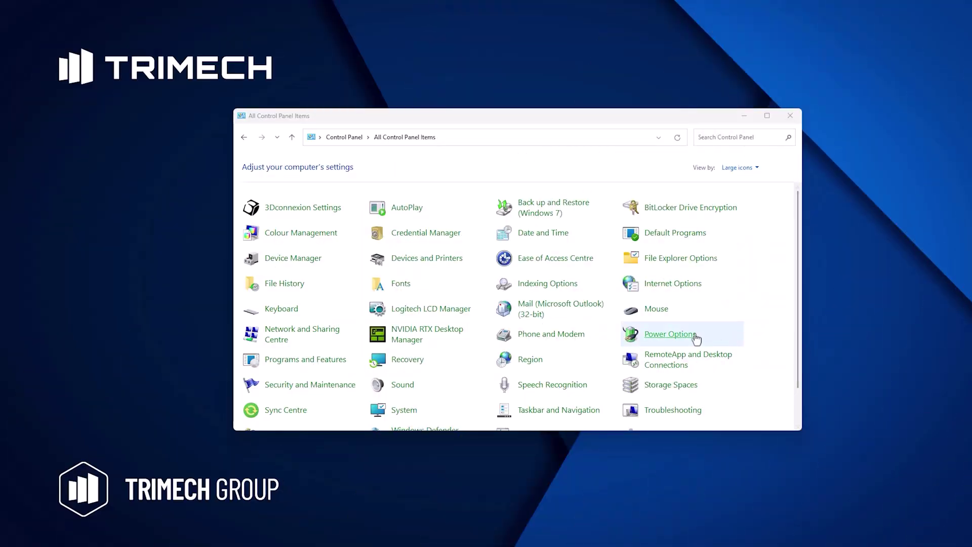
pyautogui.click(669, 334)
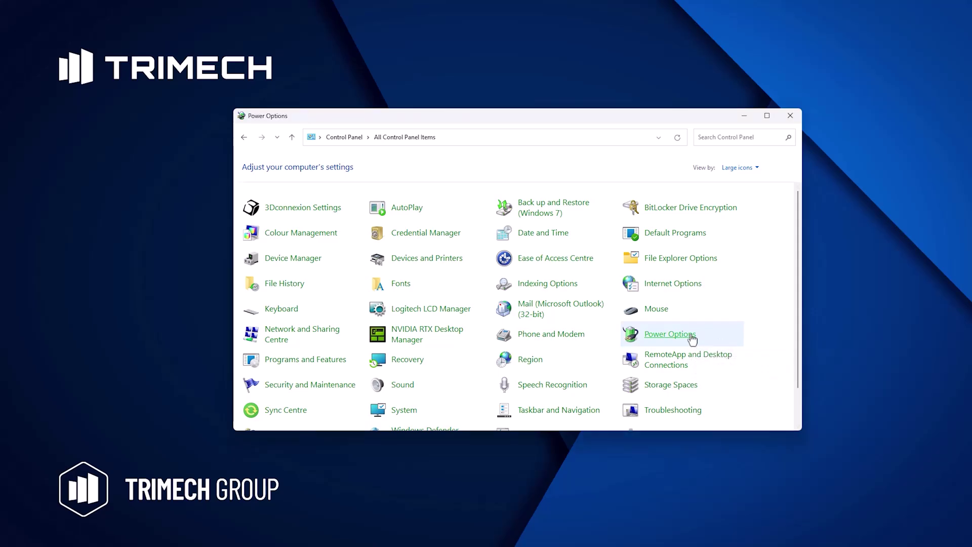